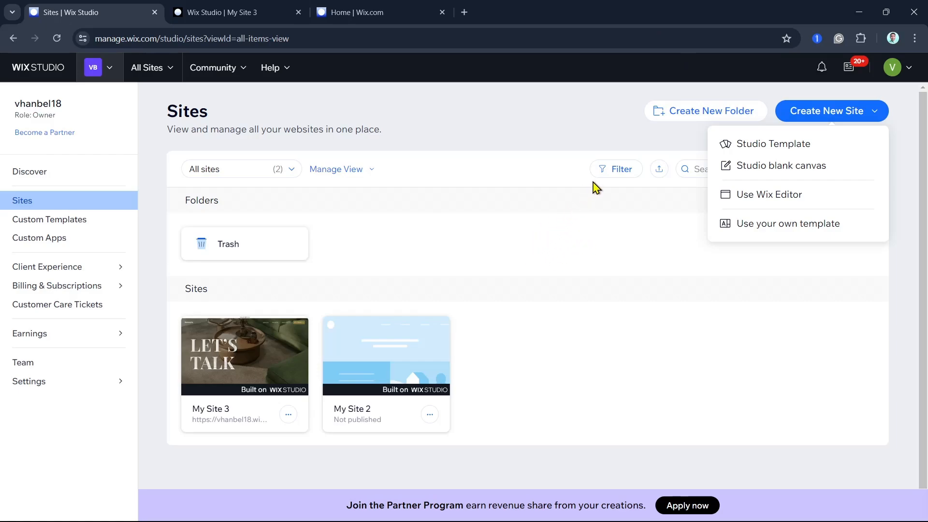
# Step: Switch to the My Site 3 browser tab and open the site for editing
pyautogui.click(825, 118)
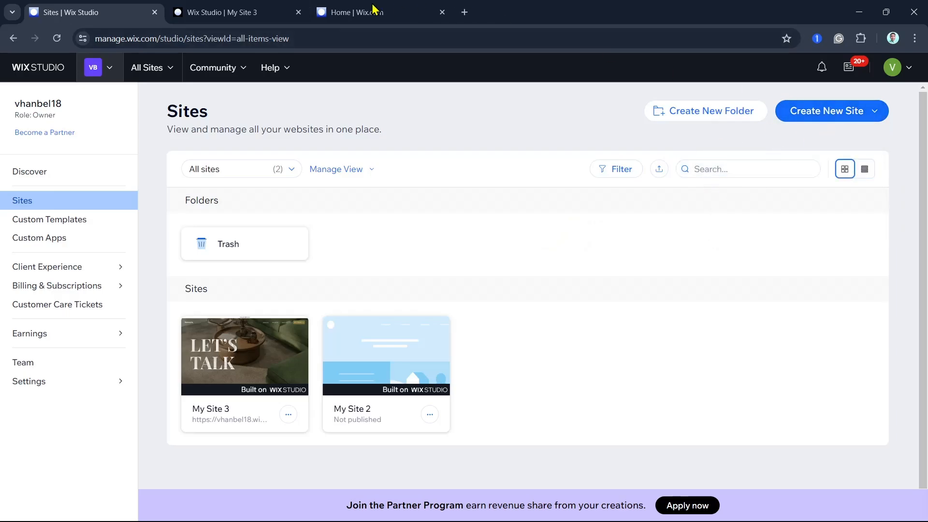
pyautogui.click(246, 14)
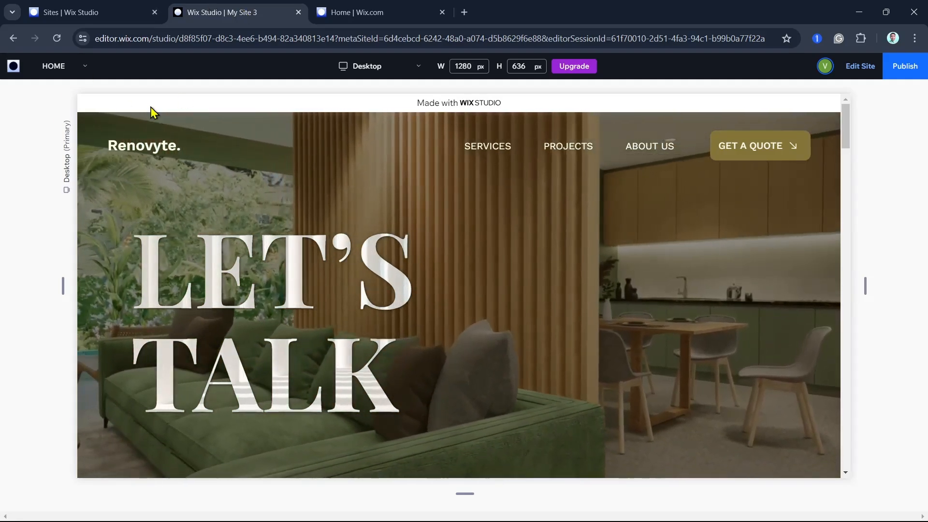
pyautogui.click(851, 67)
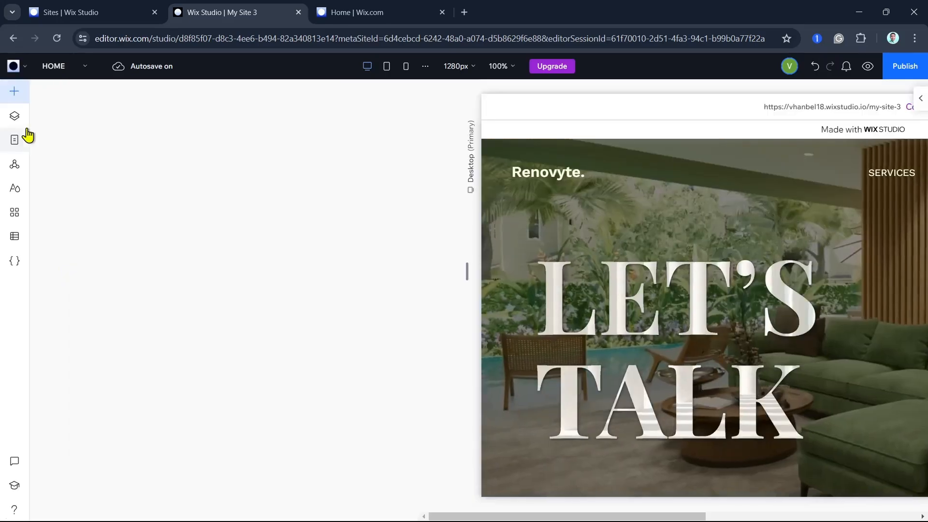
# Step: Search the App Market for "wix forum" and open the Wix Forum app's page
pyautogui.click(23, 105)
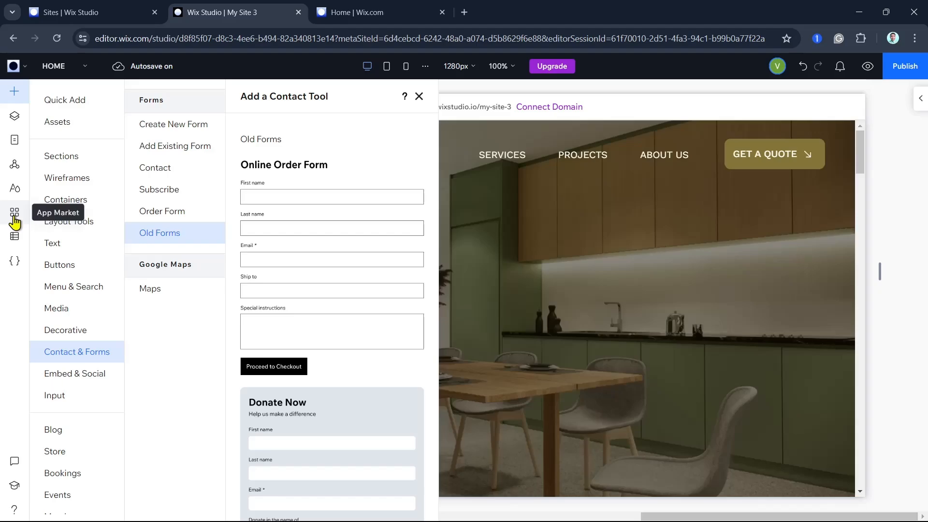
pyautogui.click(15, 215)
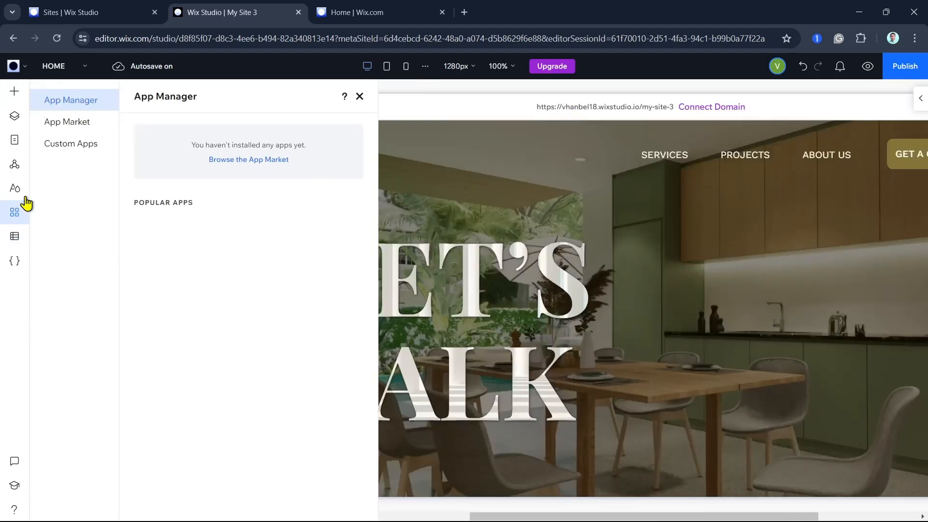
pyautogui.click(82, 131)
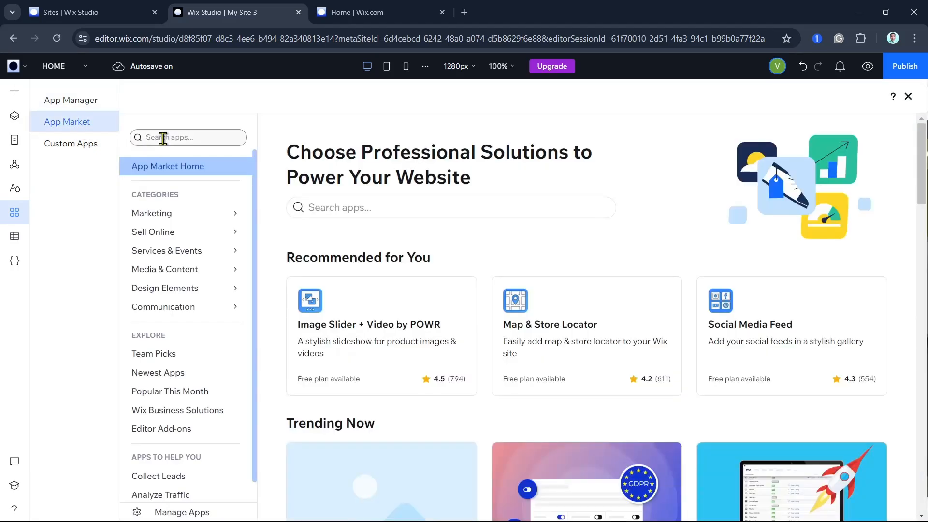
pyautogui.click(162, 138)
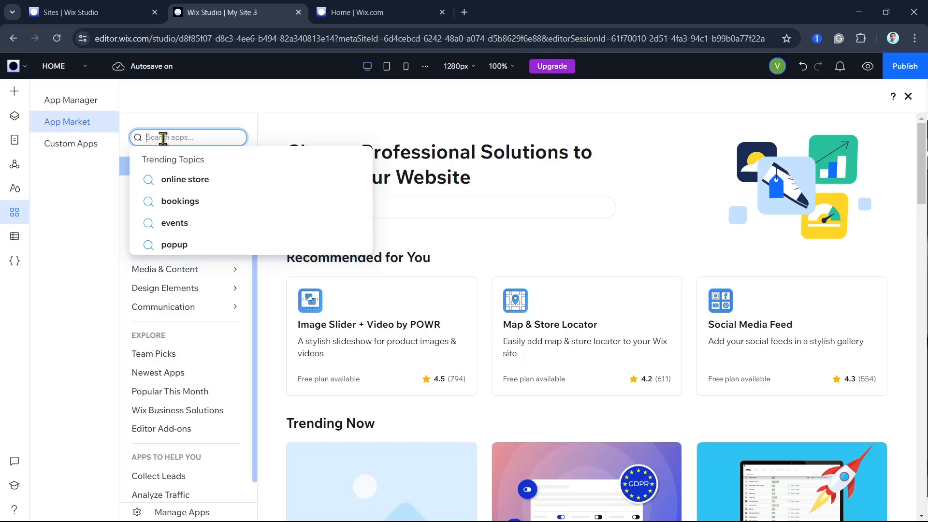
pyautogui.write('wix forum')
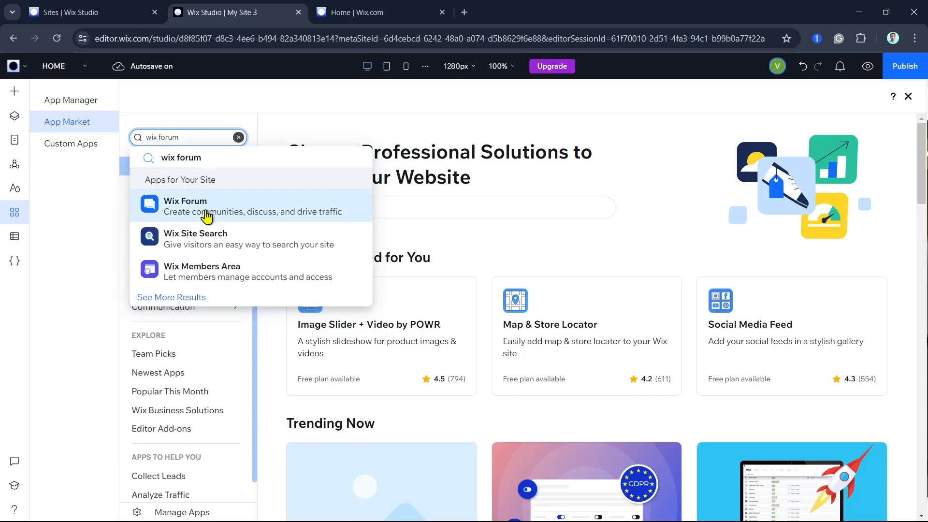
pyautogui.click(208, 213)
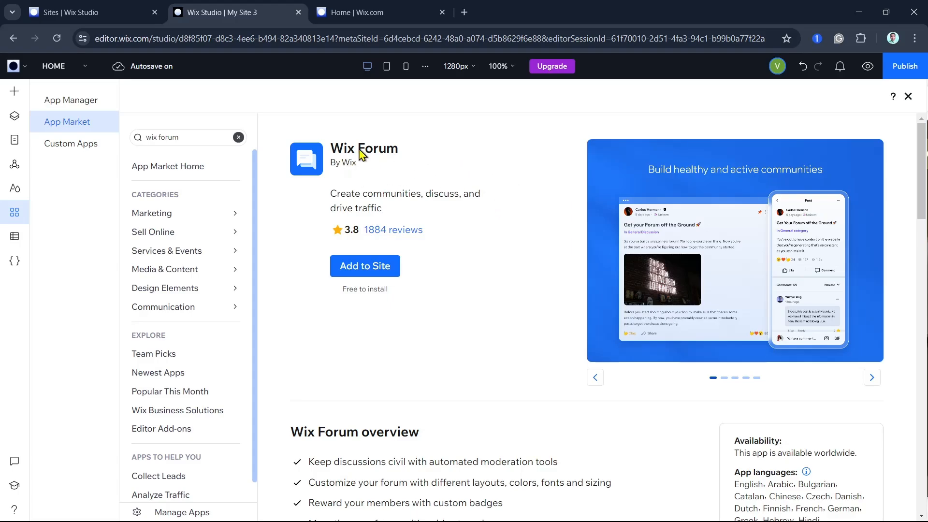
# Step: Add the Wix Forum app to the site with the List layout and return to the page canvas
pyautogui.click(371, 273)
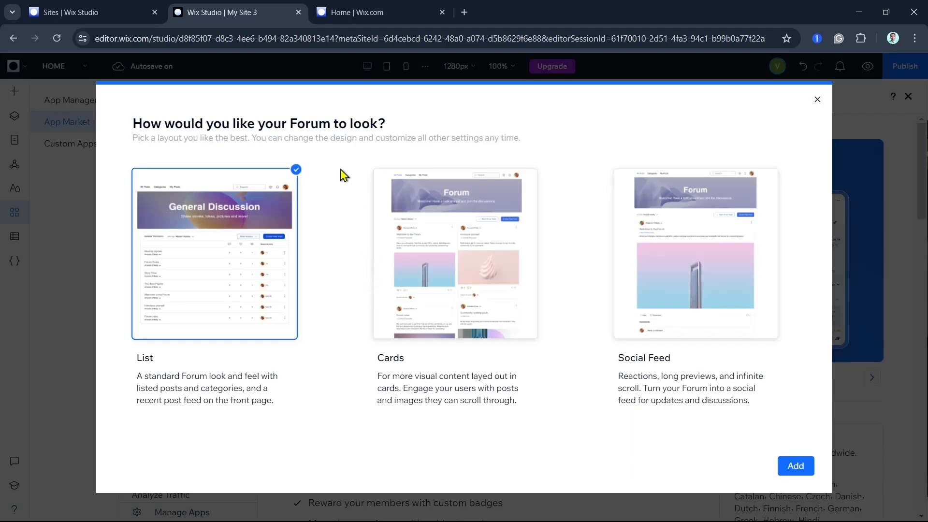
pyautogui.moveTo(496, 323)
pyautogui.moveTo(745, 312)
pyautogui.click(797, 470)
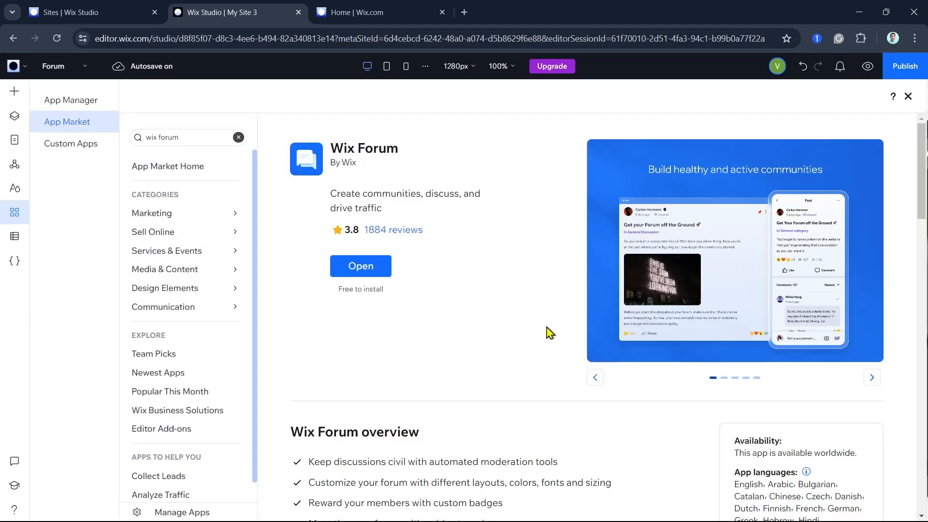
pyautogui.click(908, 92)
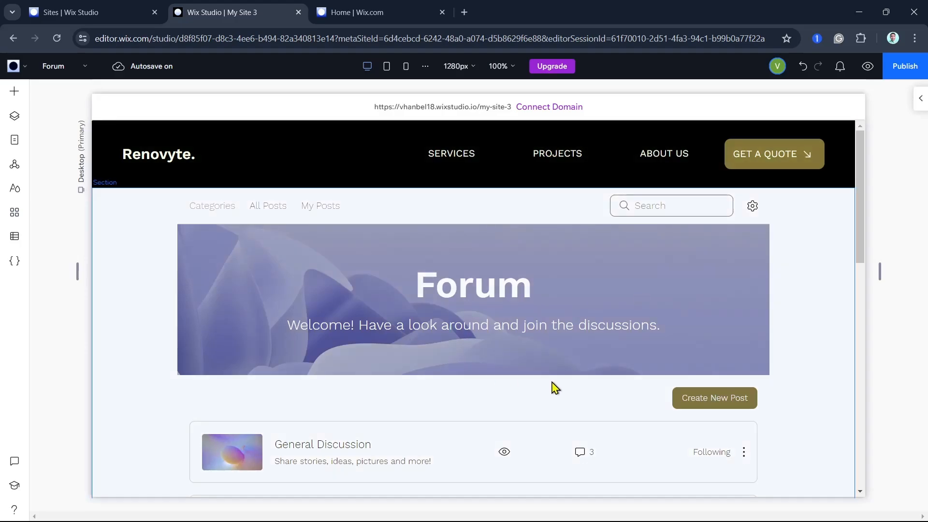
# Step: Examine the new Forum page and its section's size, design, layout and position options
pyautogui.scroll(-8, 556, 386)
pyautogui.scroll(4, 580, 413)
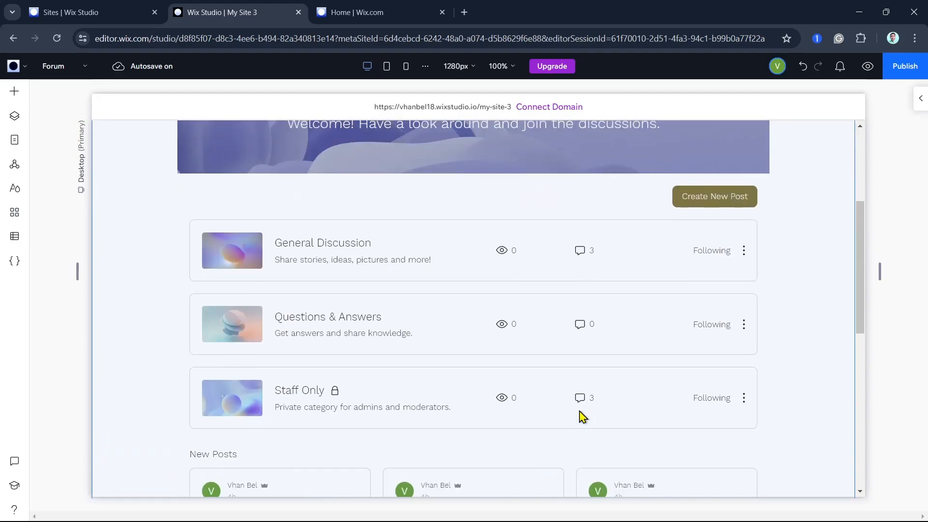
pyautogui.scroll(4, 584, 408)
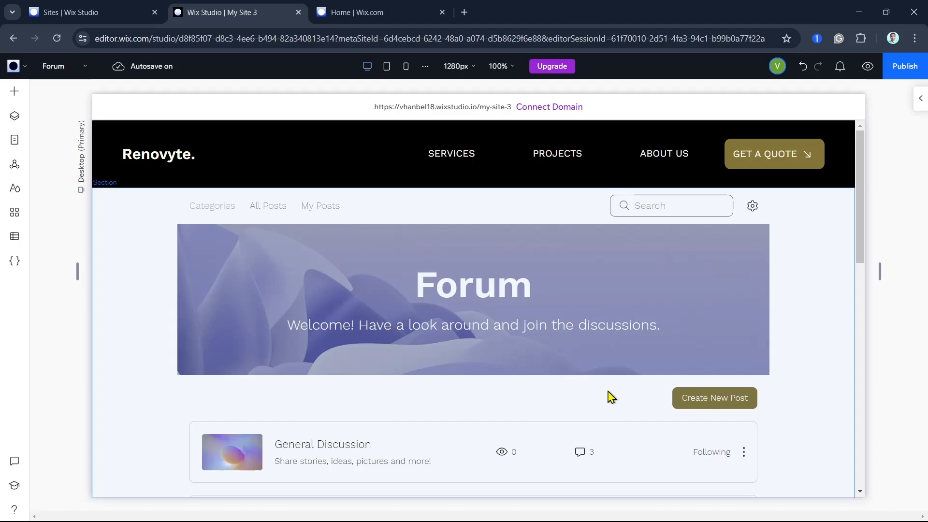
pyautogui.click(612, 396)
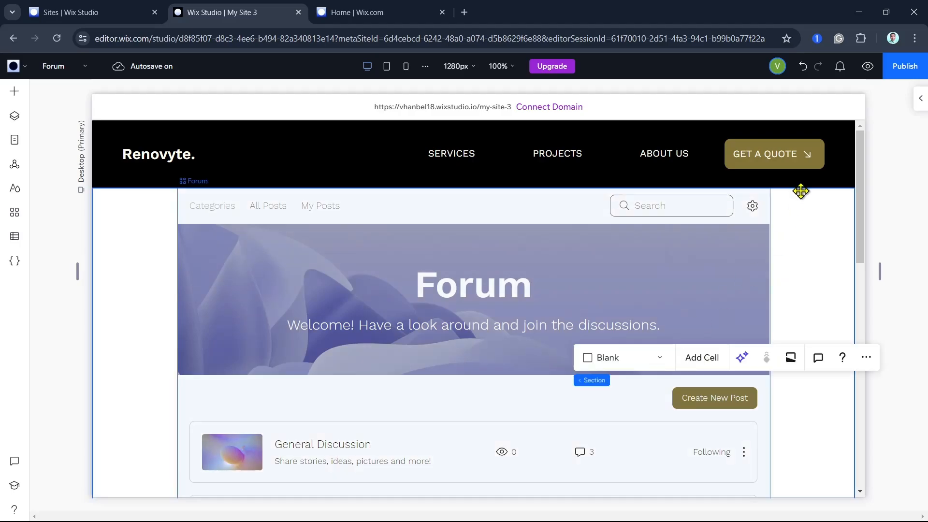
pyautogui.click(920, 99)
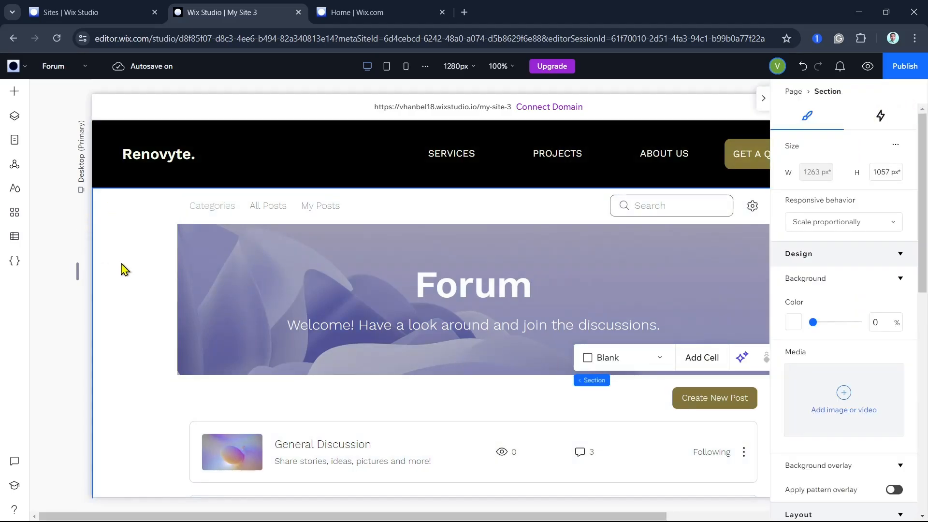
pyautogui.click(122, 269)
pyautogui.scroll(-5, 866, 358)
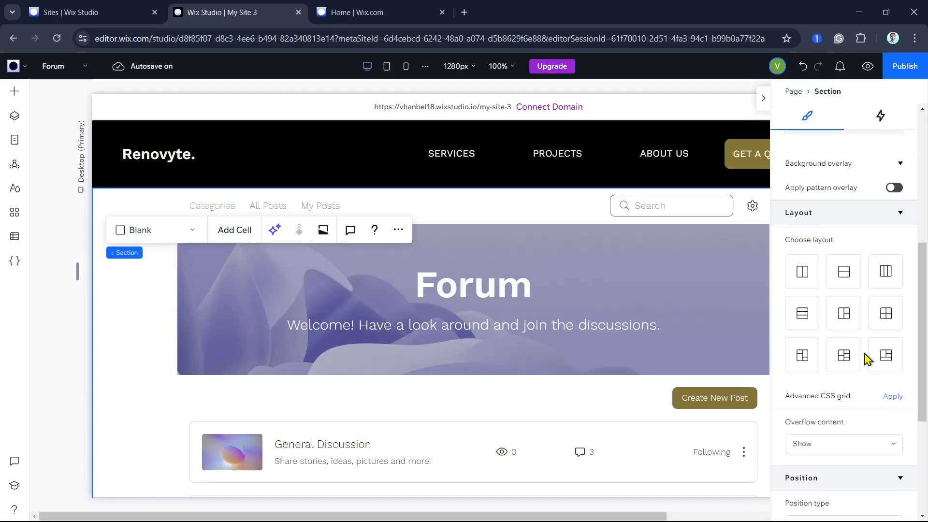
pyautogui.scroll(-2, 865, 358)
pyautogui.scroll(6, 866, 358)
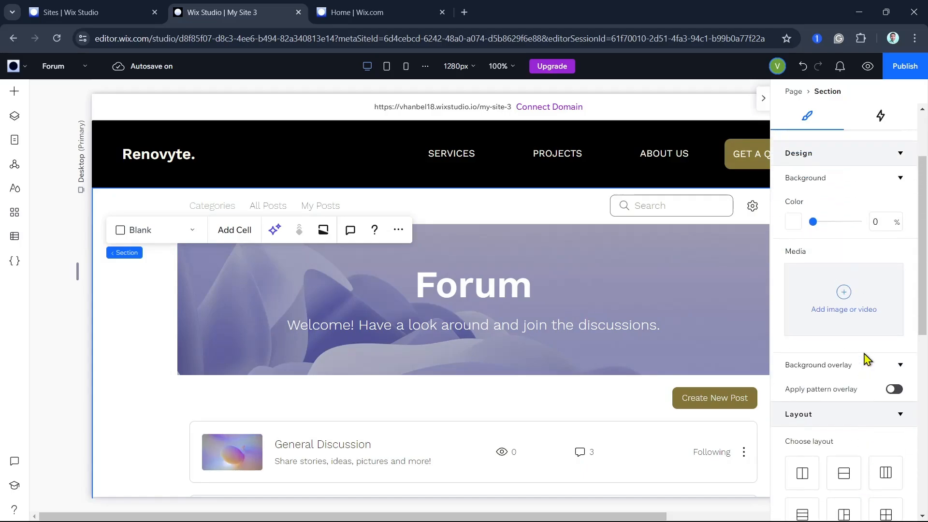
pyautogui.scroll(-5, 866, 359)
# Step: Open the Forum element's settings and review the Layout, Display, Design, Support and Main options
pyautogui.click(404, 311)
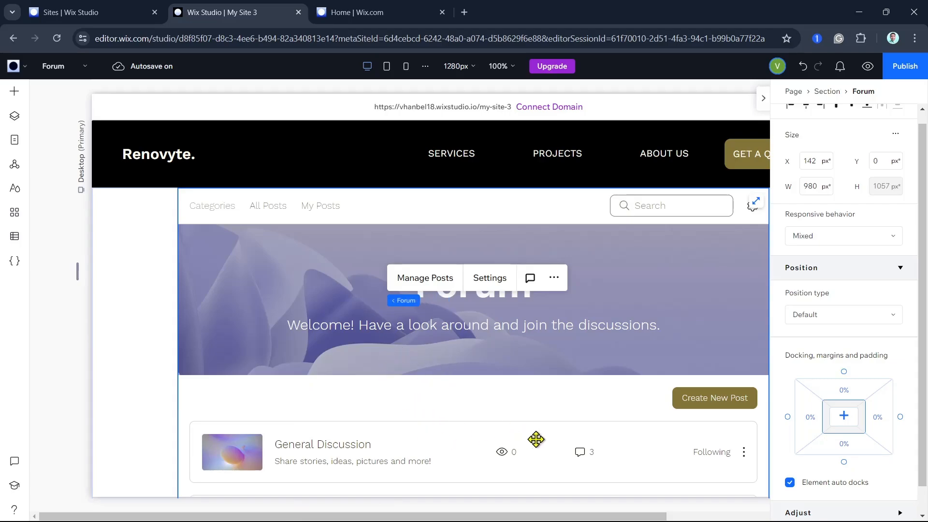
pyautogui.click(551, 281)
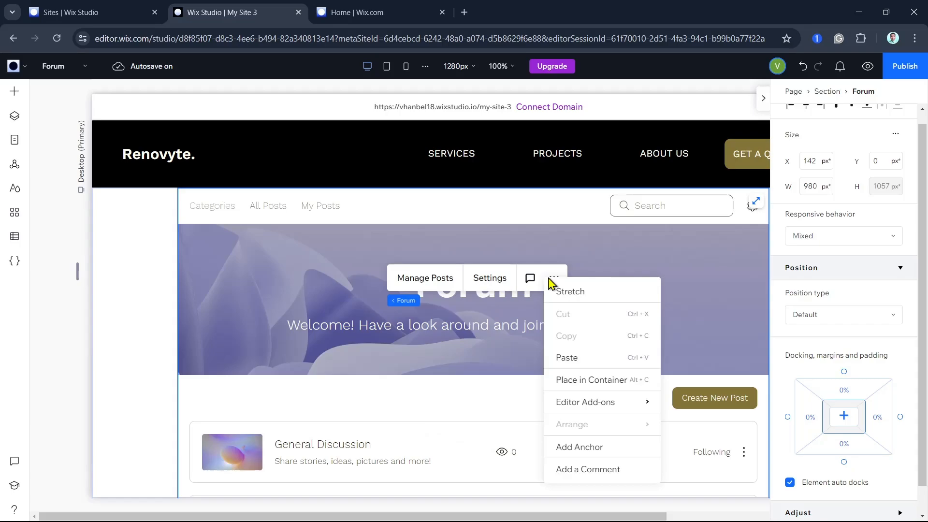
pyautogui.click(493, 282)
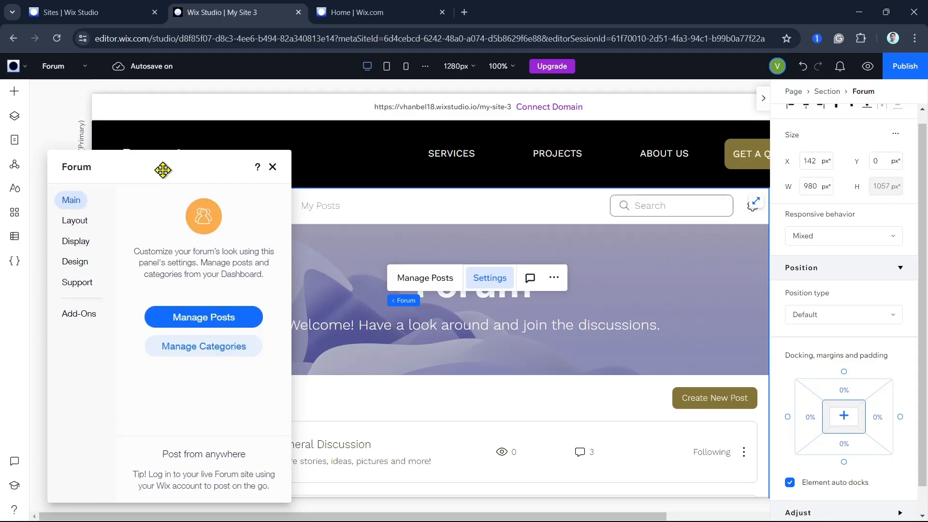
pyautogui.moveTo(163, 169); pyautogui.dragTo(246, 150)
pyautogui.click(155, 201)
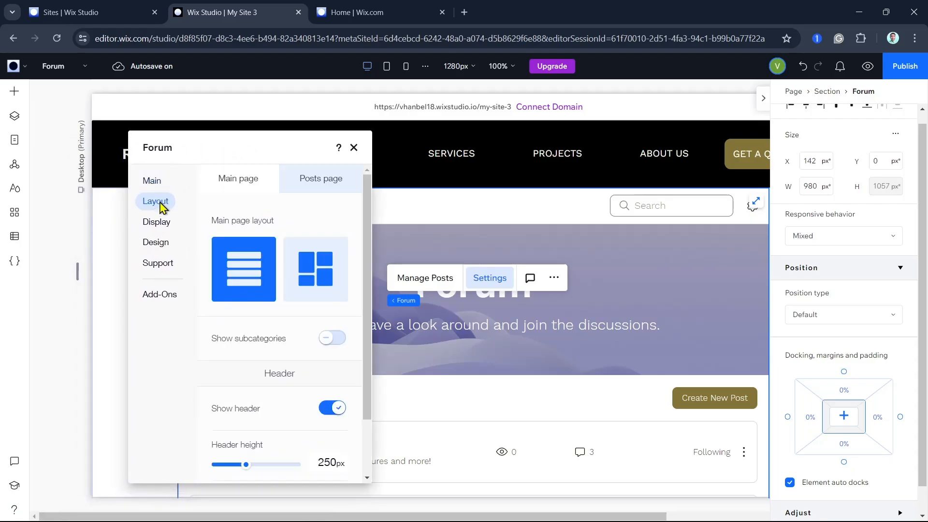
pyautogui.click(163, 231)
pyautogui.click(161, 245)
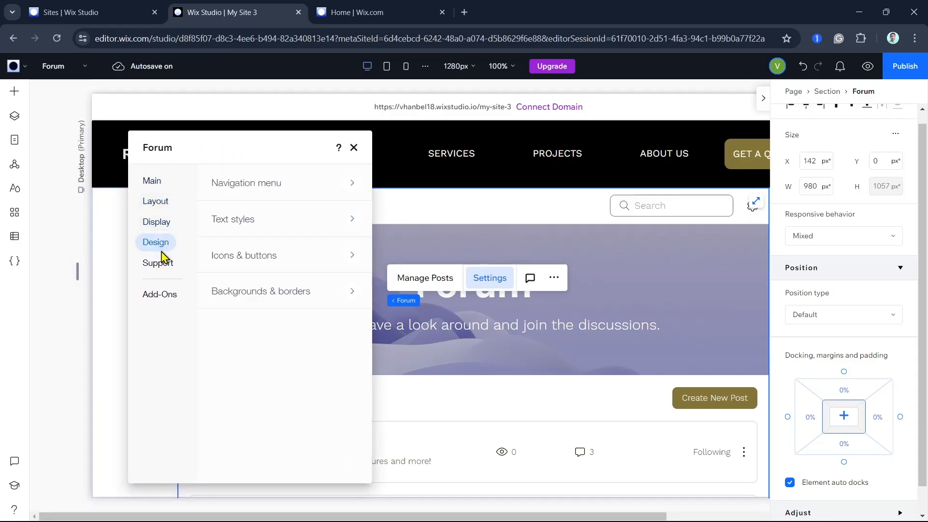
pyautogui.click(161, 268)
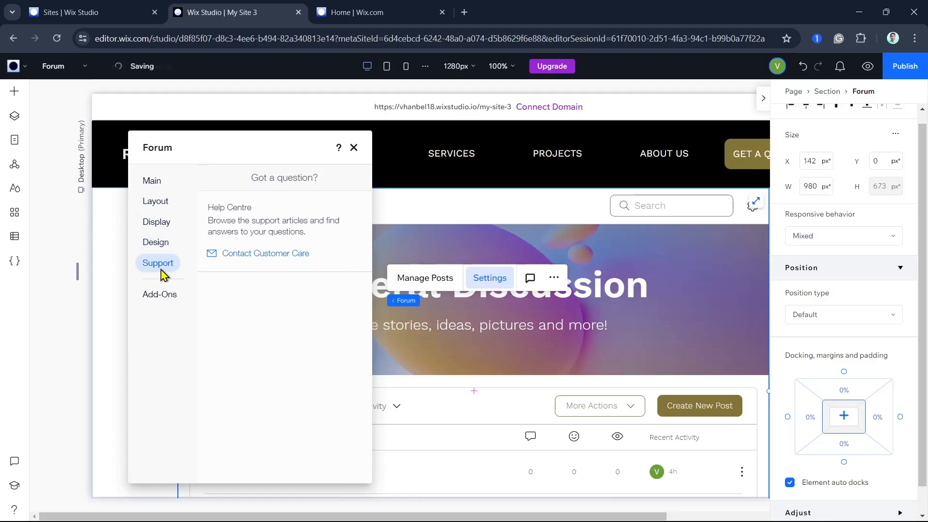
pyautogui.click(152, 182)
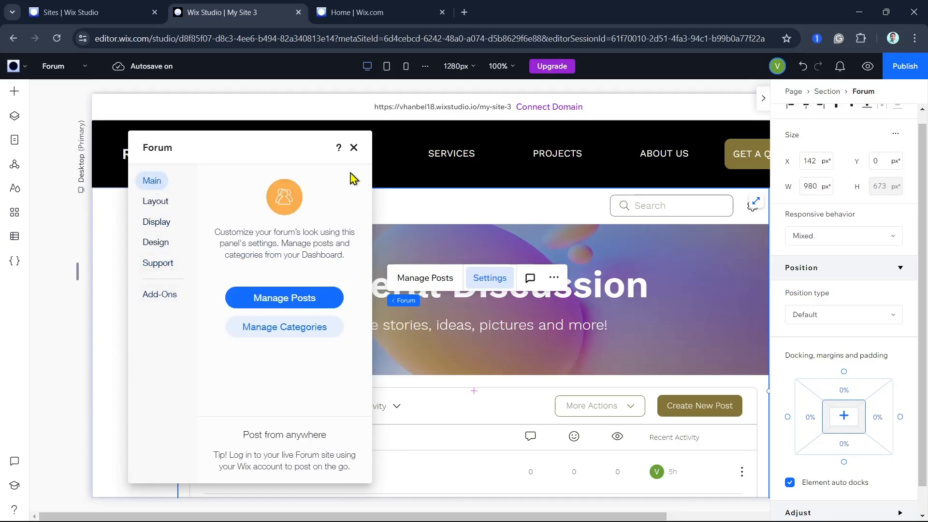
# Step: Open the forum's category management, start adding a category, and return to the editor with the forum settings closed
pyautogui.click(317, 338)
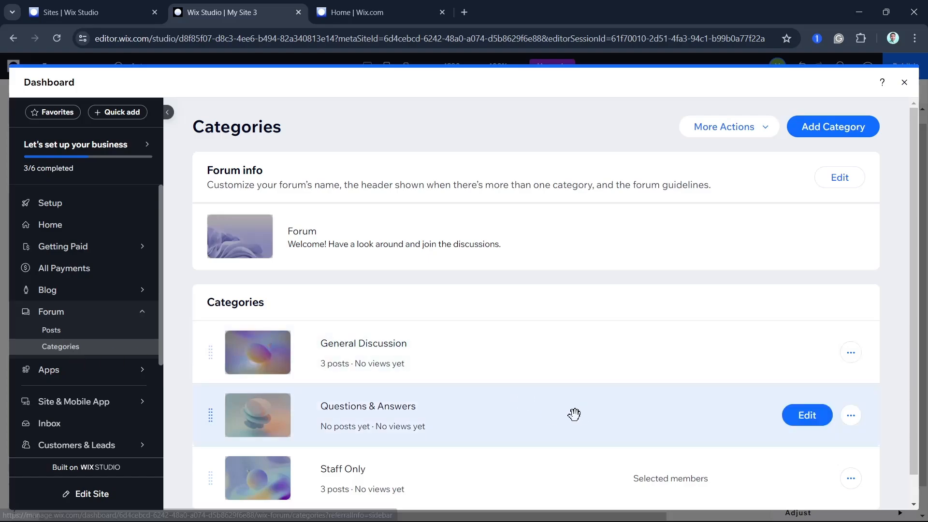
pyautogui.click(836, 127)
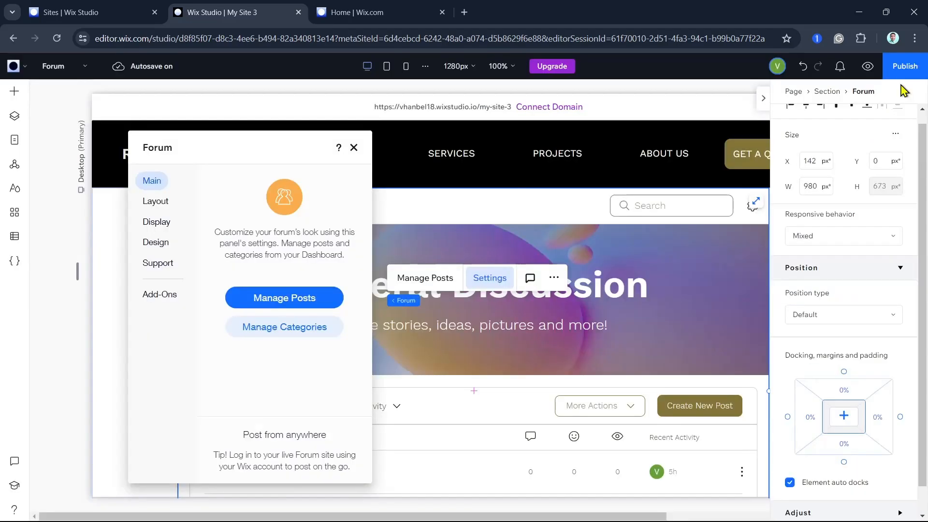
pyautogui.click(904, 83)
pyautogui.click(353, 148)
# Step: Reopen the Forum element's settings and look through its option groups, including the available Add-Ons
pyautogui.click(496, 282)
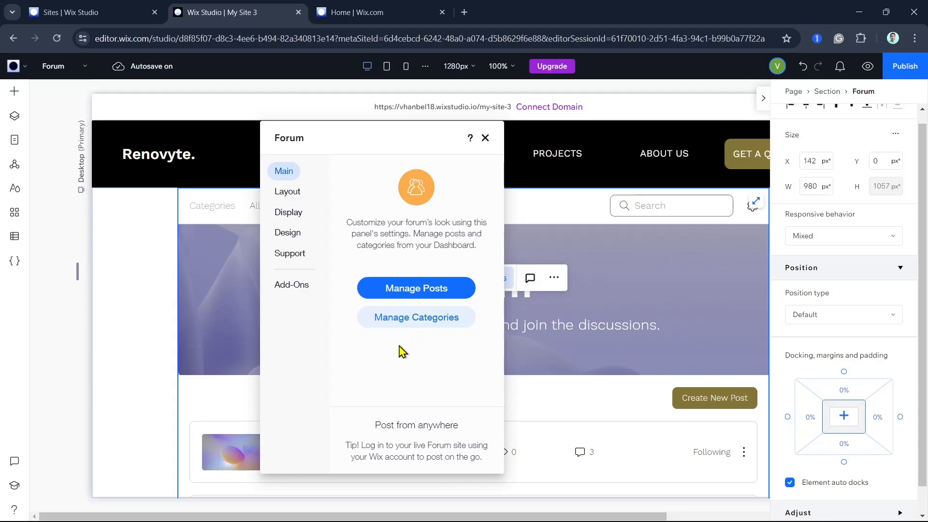
pyautogui.click(288, 212)
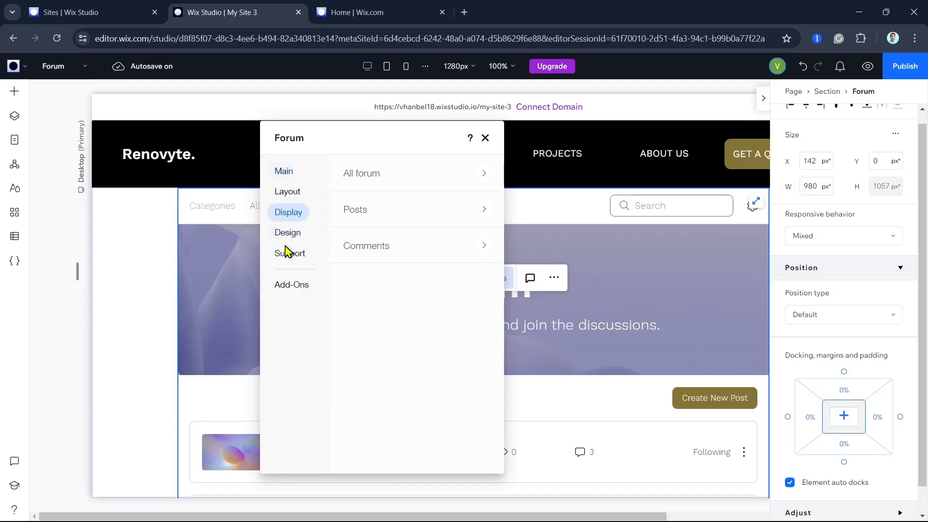
pyautogui.click(289, 253)
pyautogui.click(289, 233)
pyautogui.click(288, 212)
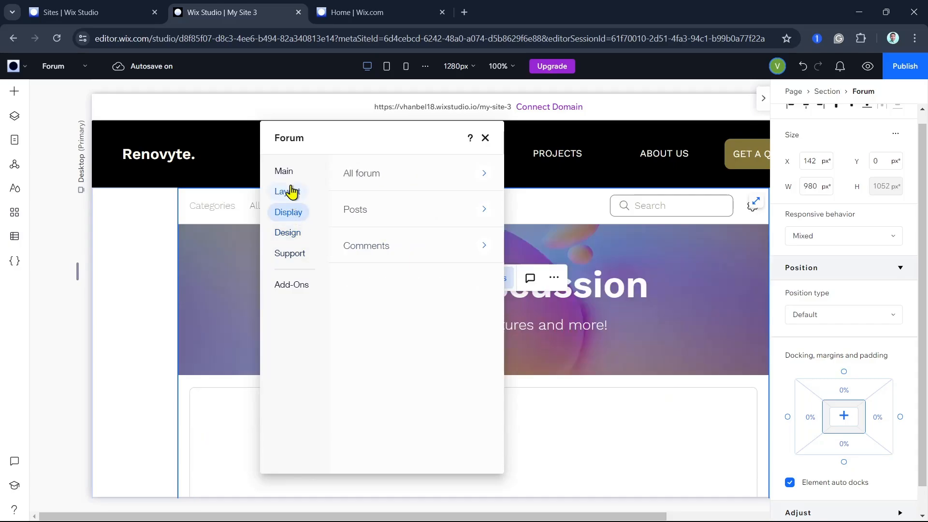
pyautogui.click(288, 192)
pyautogui.click(289, 233)
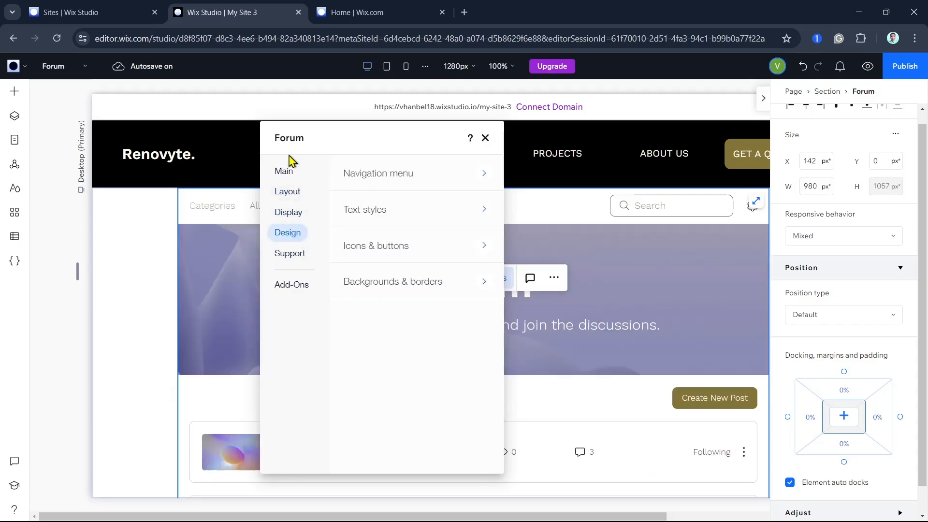
pyautogui.click(286, 171)
pyautogui.click(290, 287)
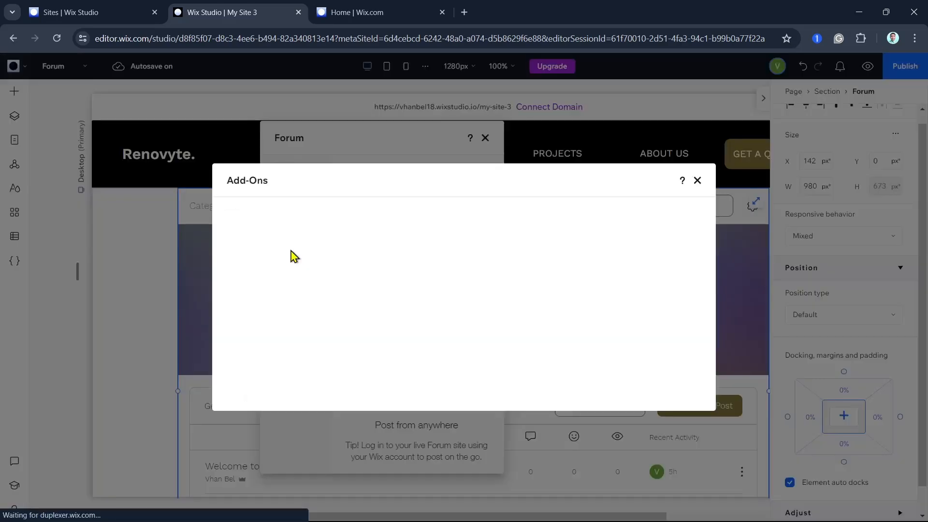
pyautogui.click(697, 180)
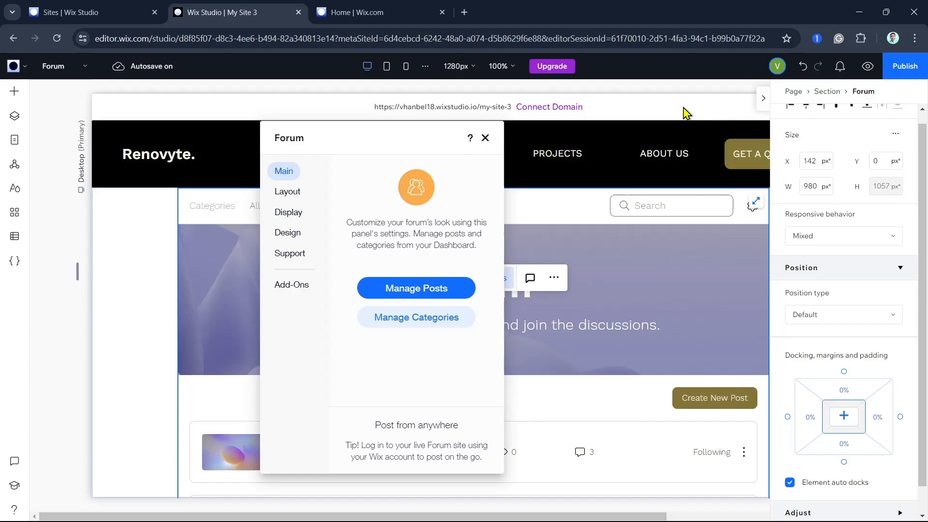
# Step: Open the forum's category management and look over the forum info and category list
pyautogui.click(487, 139)
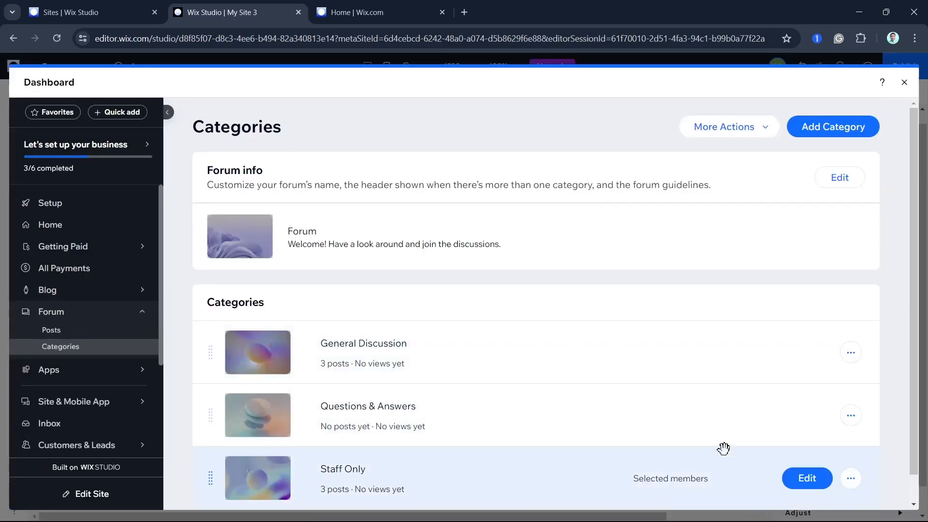
pyautogui.scroll(-2, 724, 449)
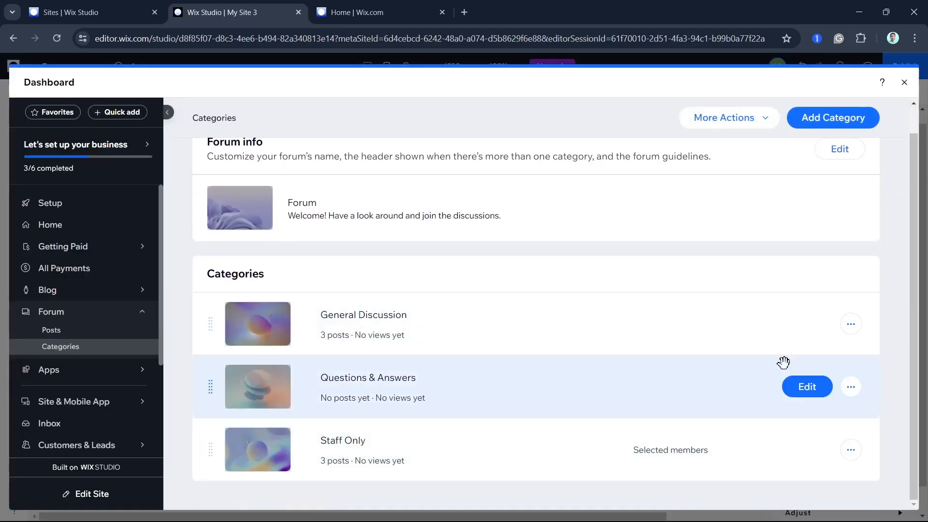
# Step: Look over the forum's category list and check the additional actions available for the Staff Only category
pyautogui.scroll(1, 677, 321)
pyautogui.scroll(-1, 758, 401)
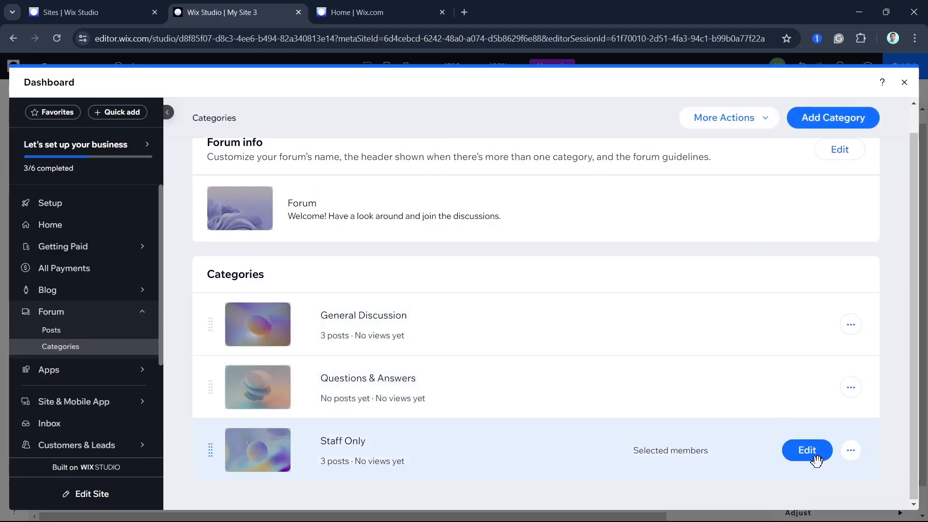
pyautogui.click(851, 451)
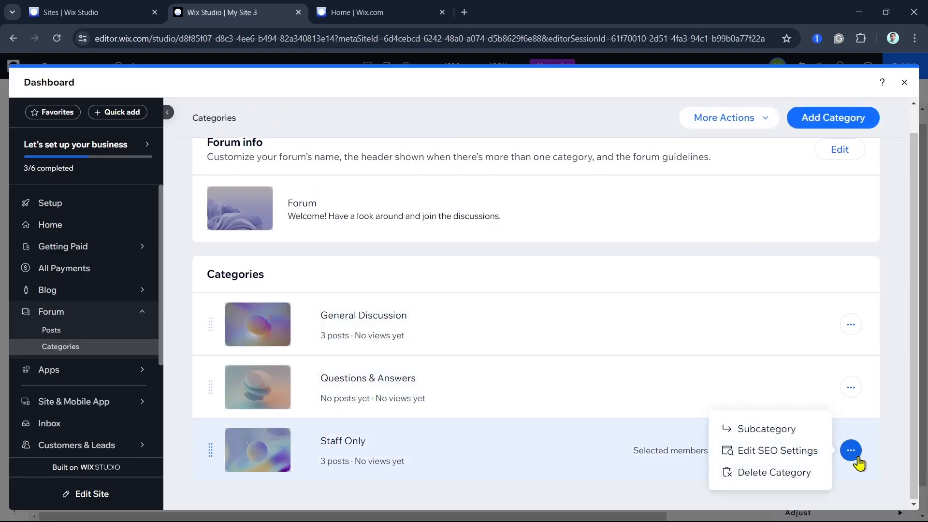
pyautogui.click(849, 406)
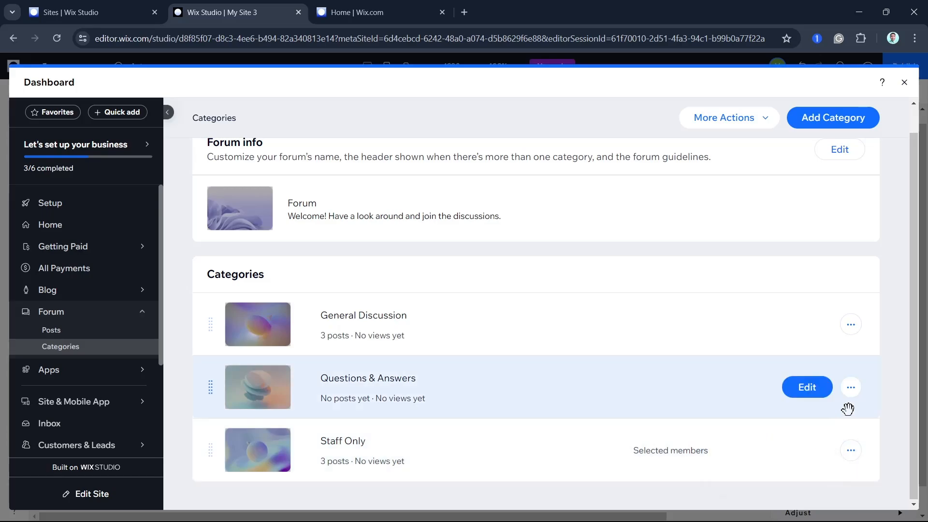
# Step: Open the Staff Only category for editing, review its info, header and access settings, and return to the category list
pyautogui.click(804, 448)
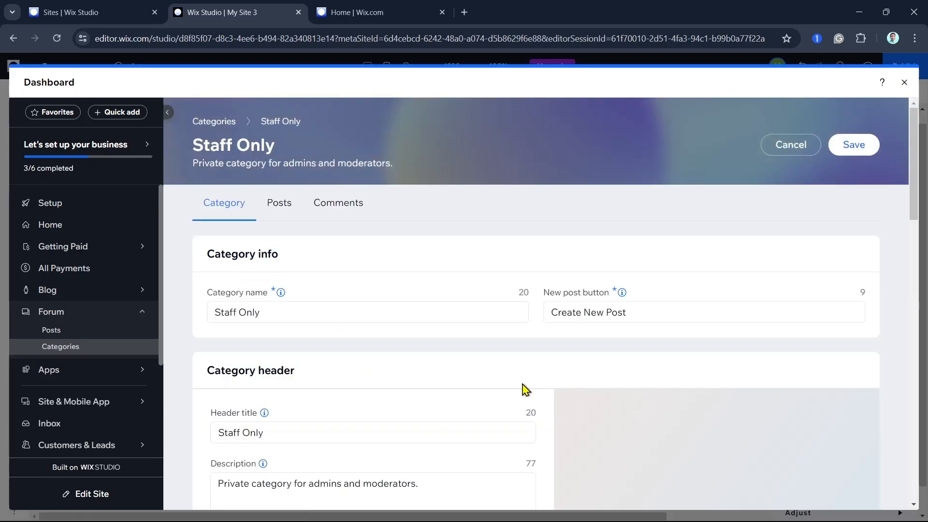
pyautogui.tripleClick(309, 316)
pyautogui.scroll(-10, 439, 431)
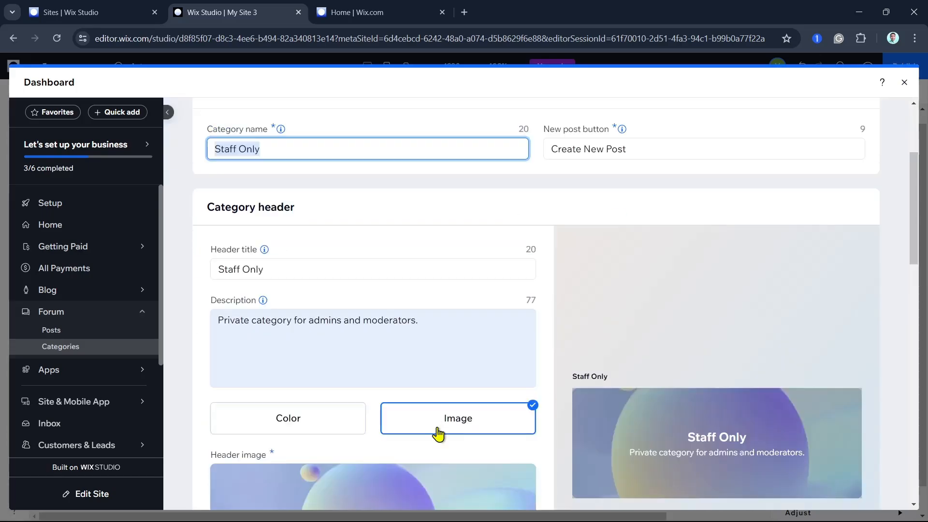
pyautogui.scroll(-3, 423, 437)
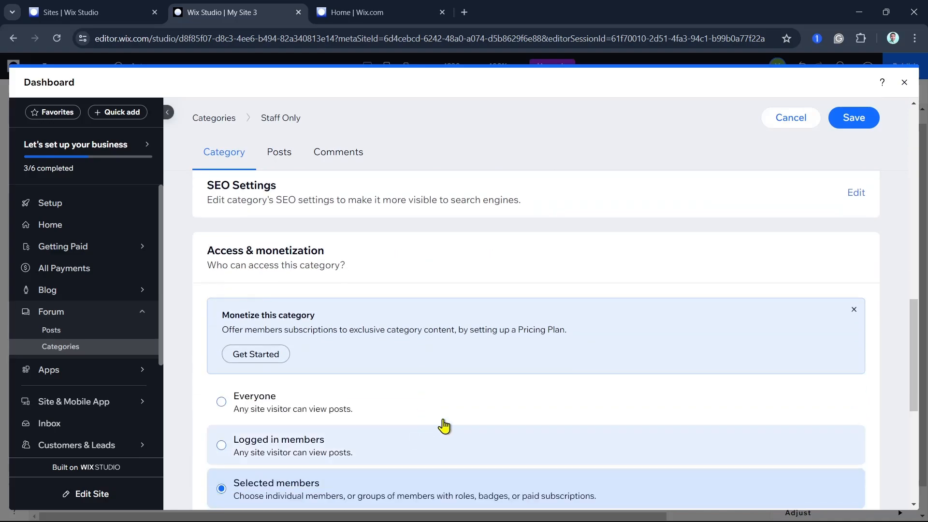
pyautogui.scroll(-3, 372, 417)
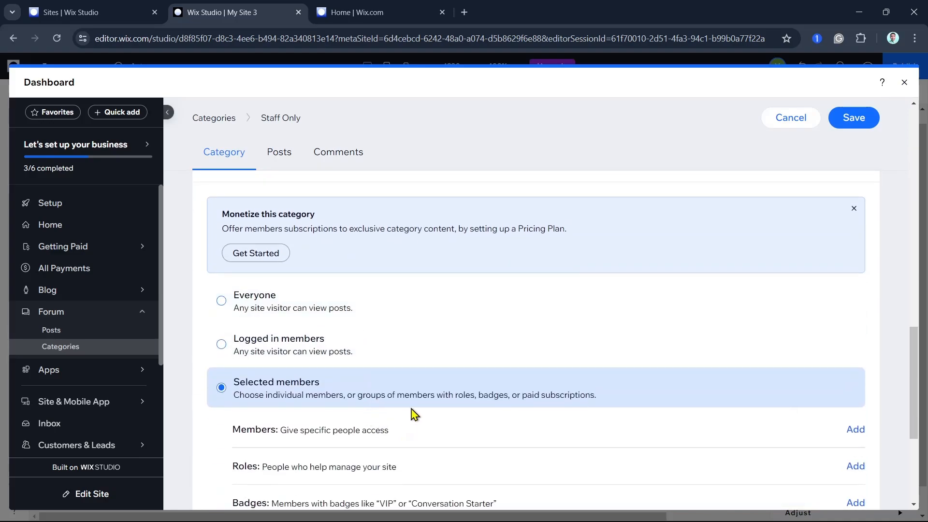
pyautogui.scroll(-2, 410, 414)
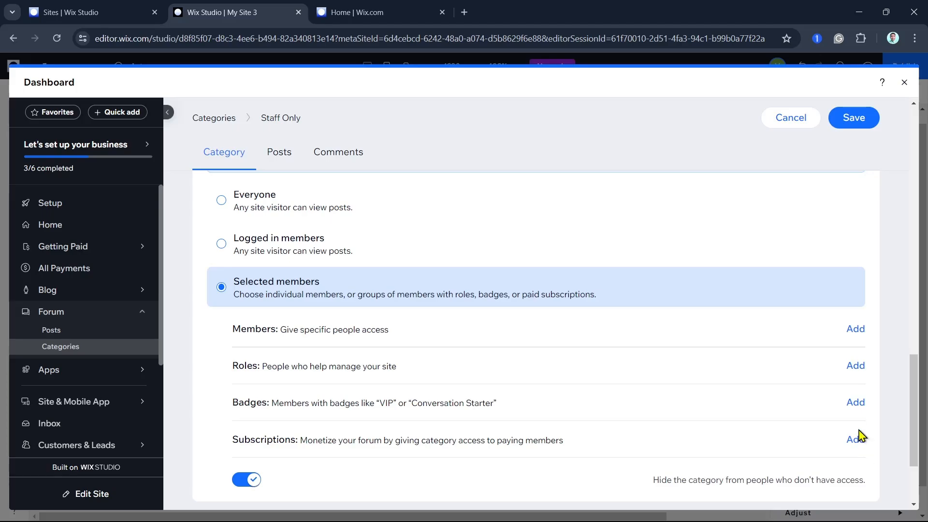
pyautogui.click(219, 126)
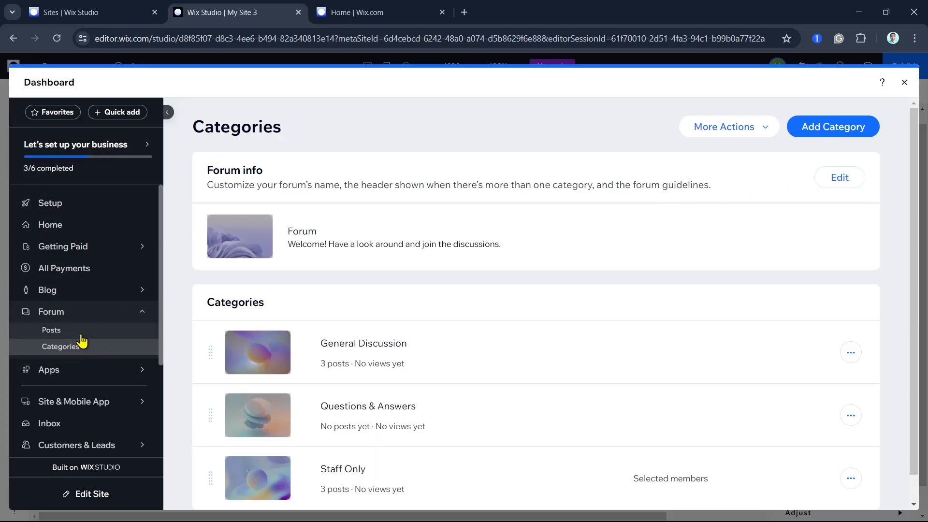
# Step: View the forum's posts page and the blank new-post form, and return to the editor with the forum settings closed
pyautogui.click(115, 332)
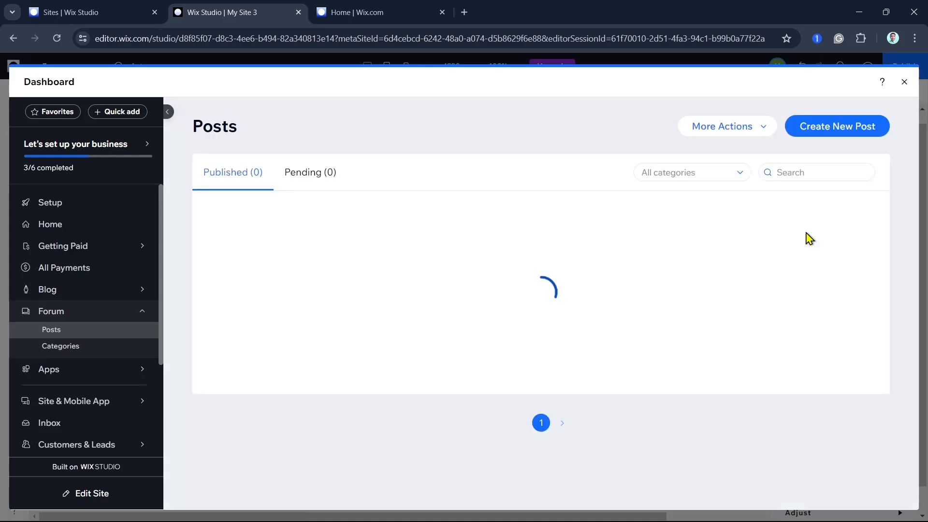
pyautogui.click(860, 133)
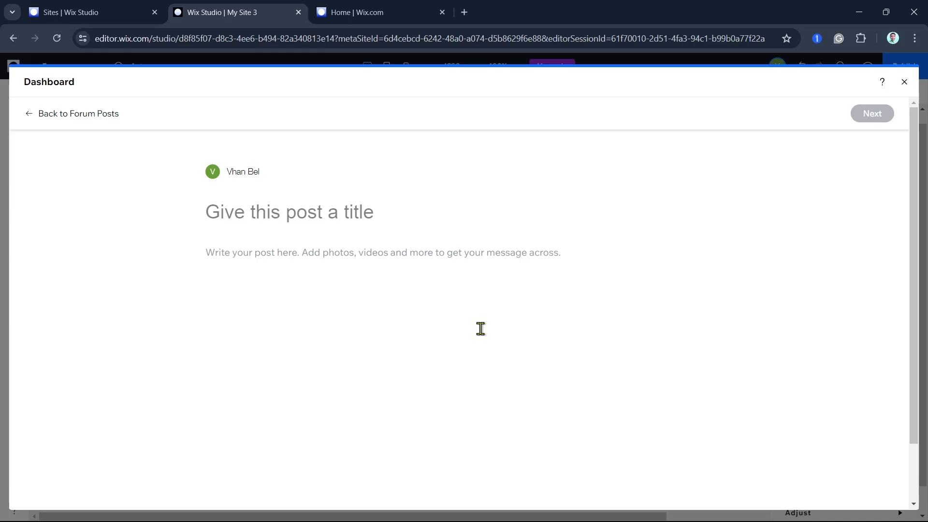
pyautogui.click(904, 82)
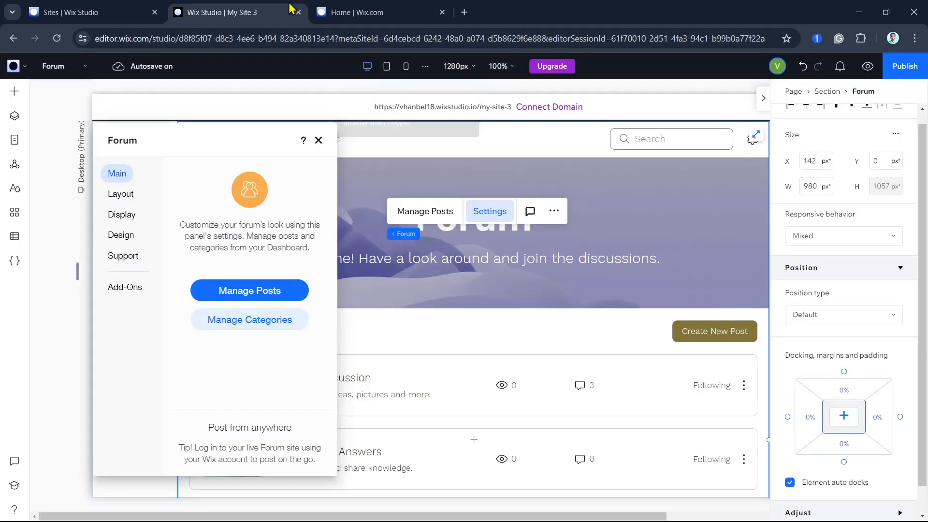
pyautogui.click(319, 141)
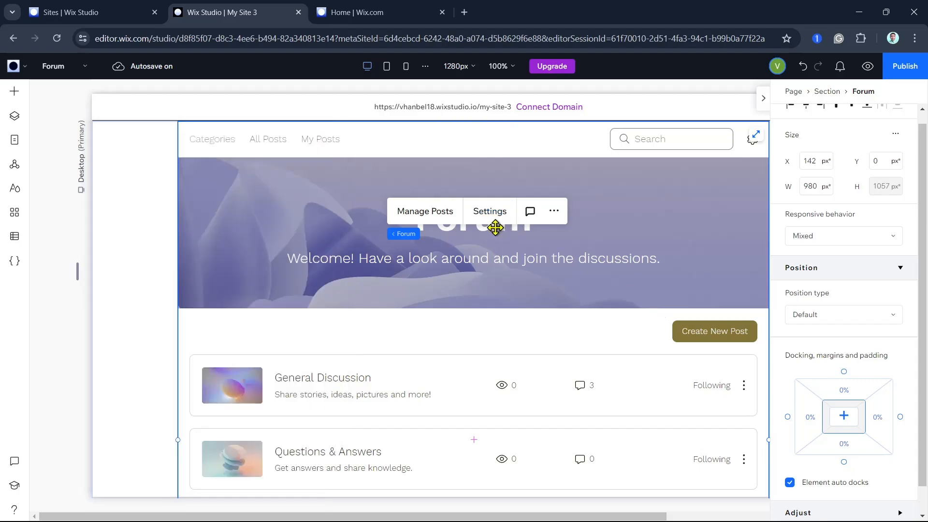